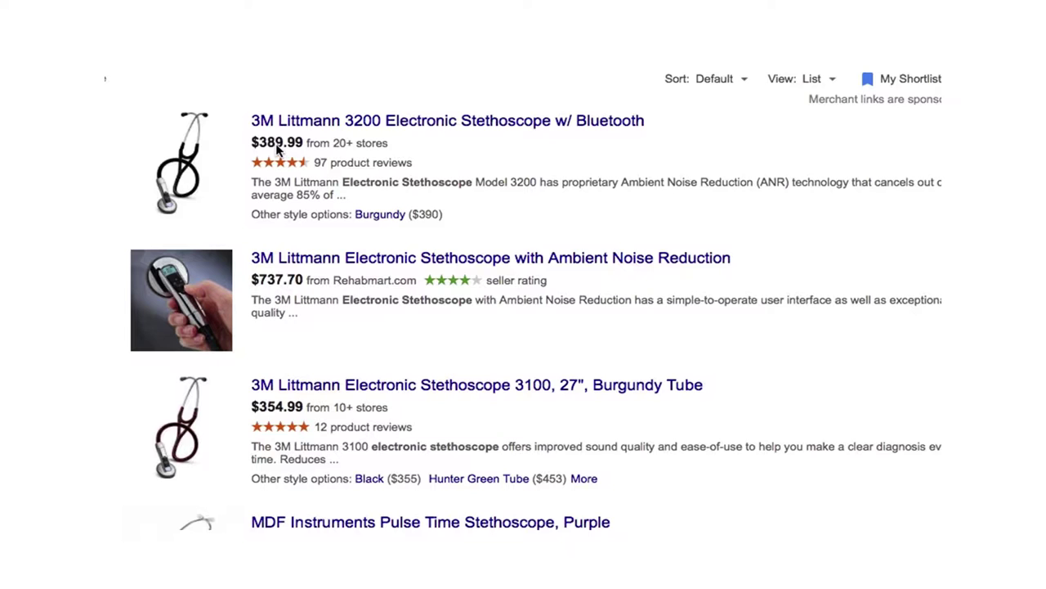
{"action": "scroll", "coordinate": [321, 358], "scroll_direction": "down", "scroll_amount": 1}
{"action": "scroll", "coordinate": [321, 357], "scroll_direction": "up", "scroll_amount": 1}
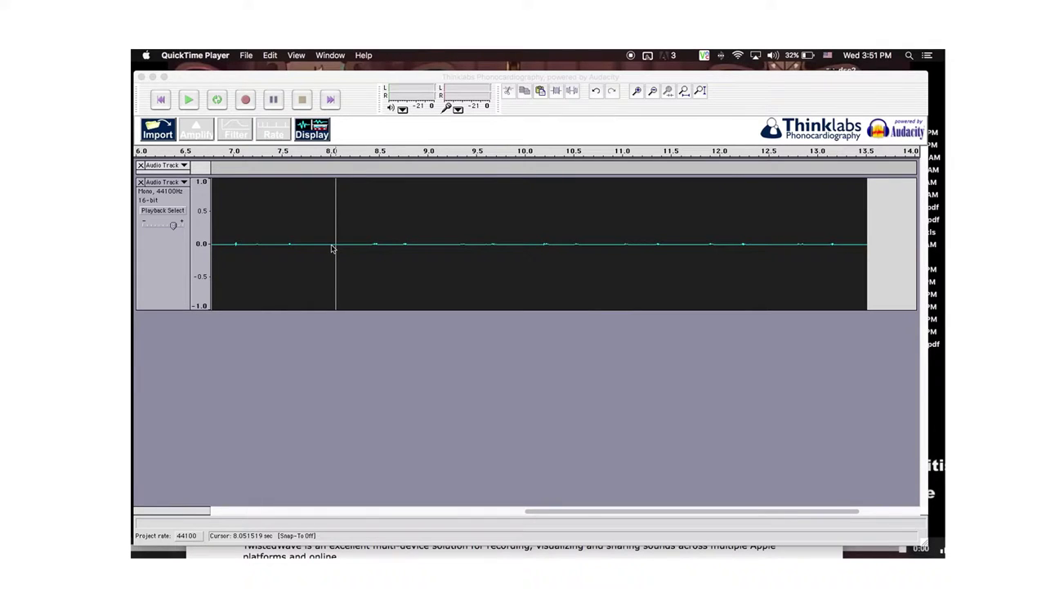
Set the audio track's gain to the middle of its range and play back part of the recording
{"action": "left_click", "coordinate": [317, 133]}
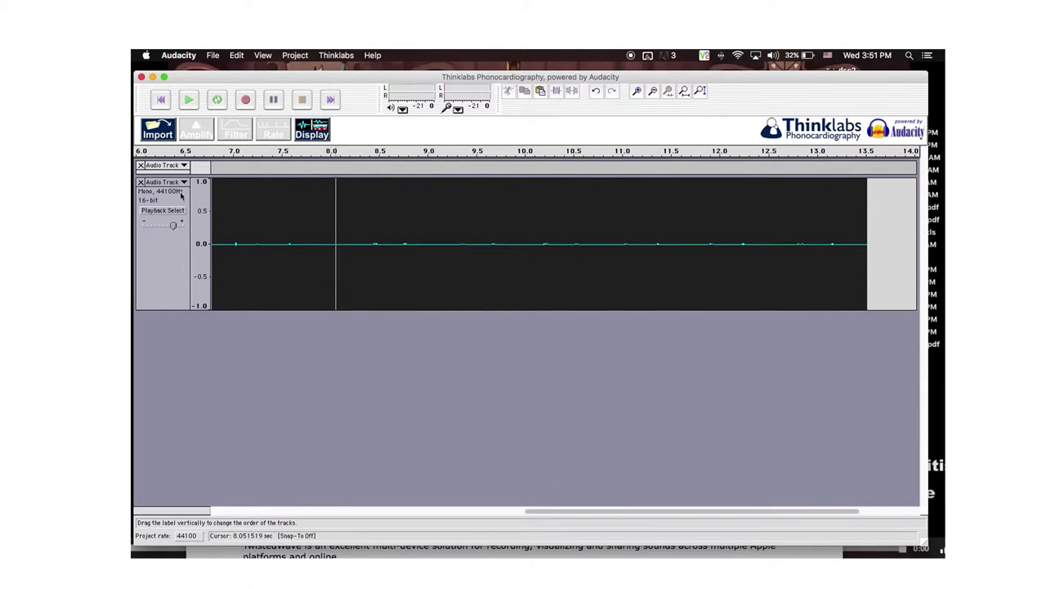
{"action": "left_click", "coordinate": [164, 227]}
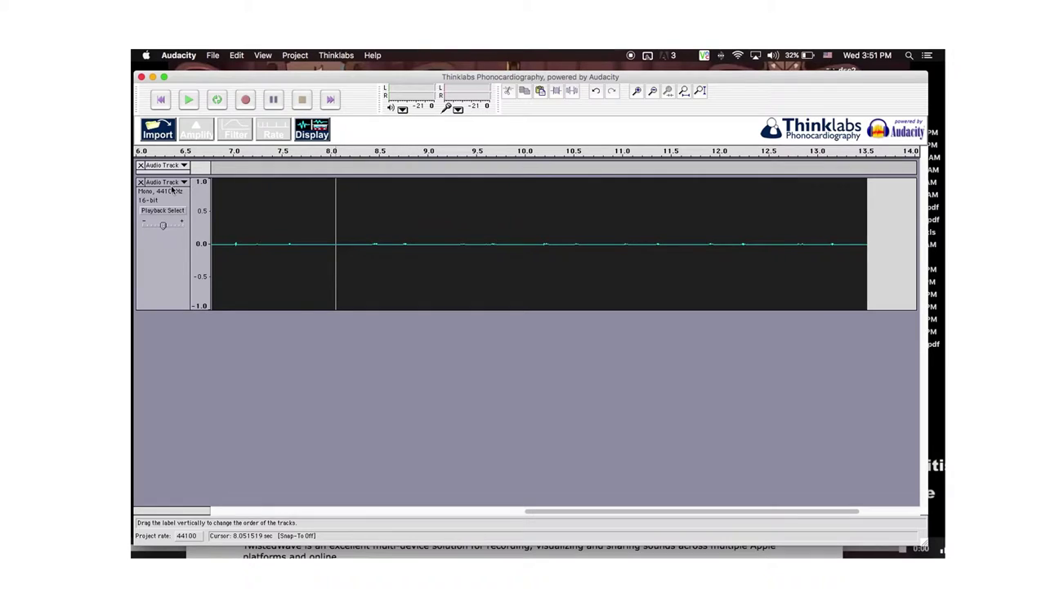
{"action": "left_click", "coordinate": [189, 100]}
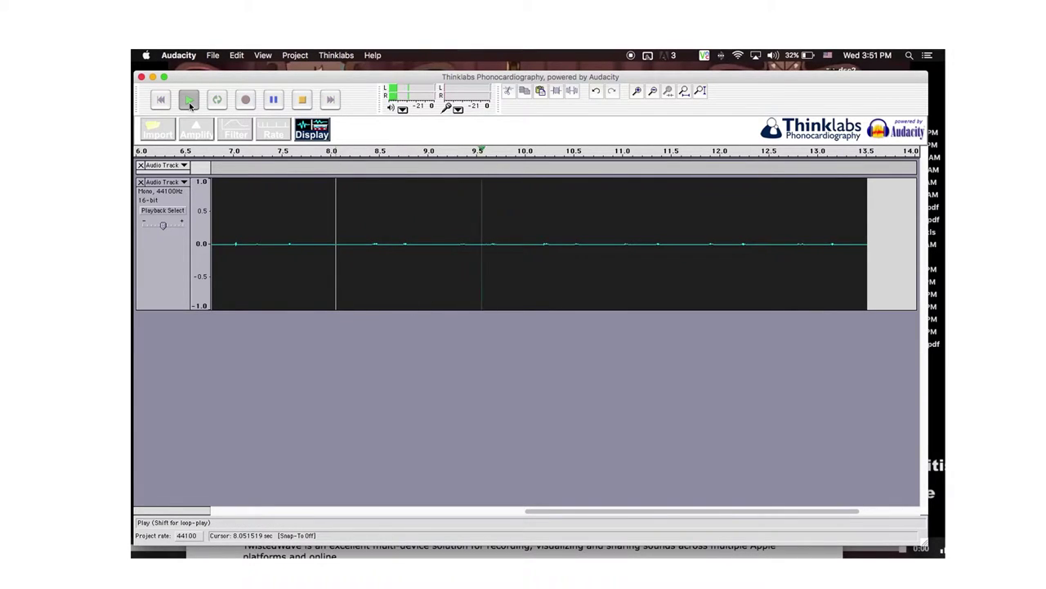
{"action": "left_click", "coordinate": [302, 99]}
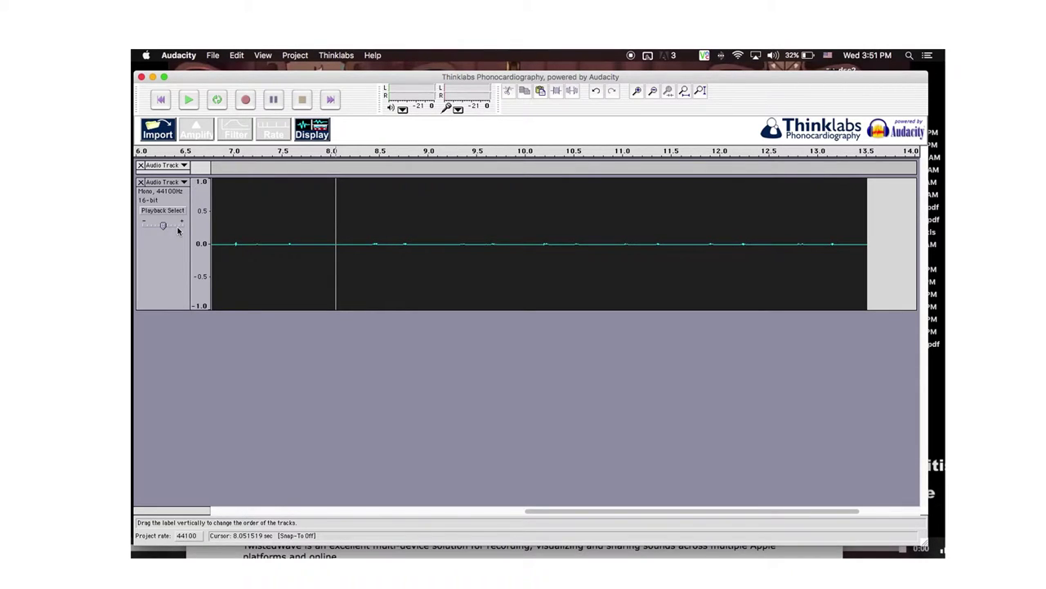
Raise the system volume to maximum, set the audio track's gain moderately above the midpoint, and play the recording
{"action": "key", "text": "XF86AudioRaiseVolume"}
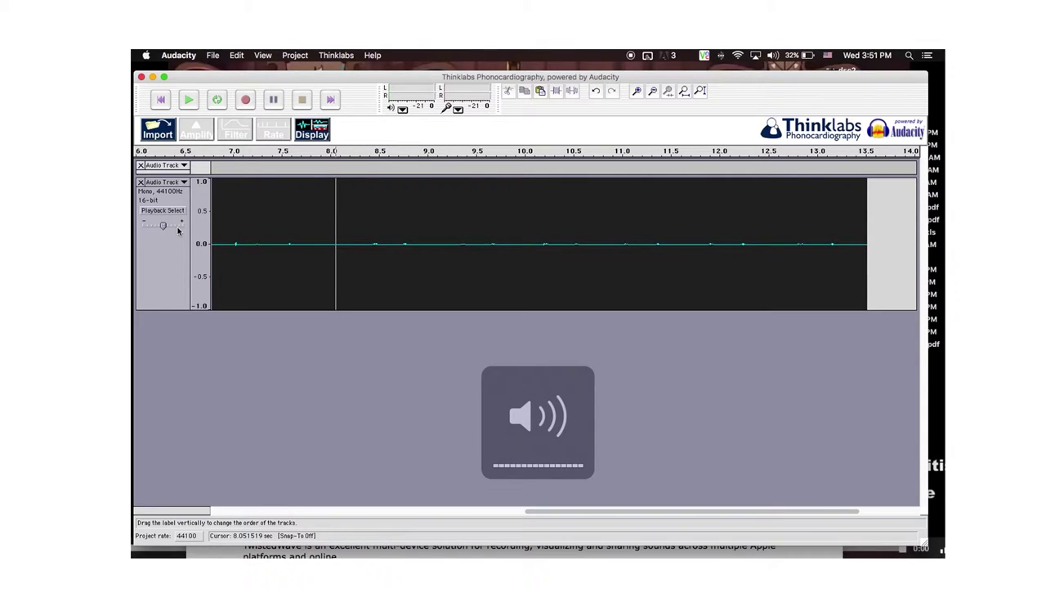
{"action": "left_click", "coordinate": [181, 229]}
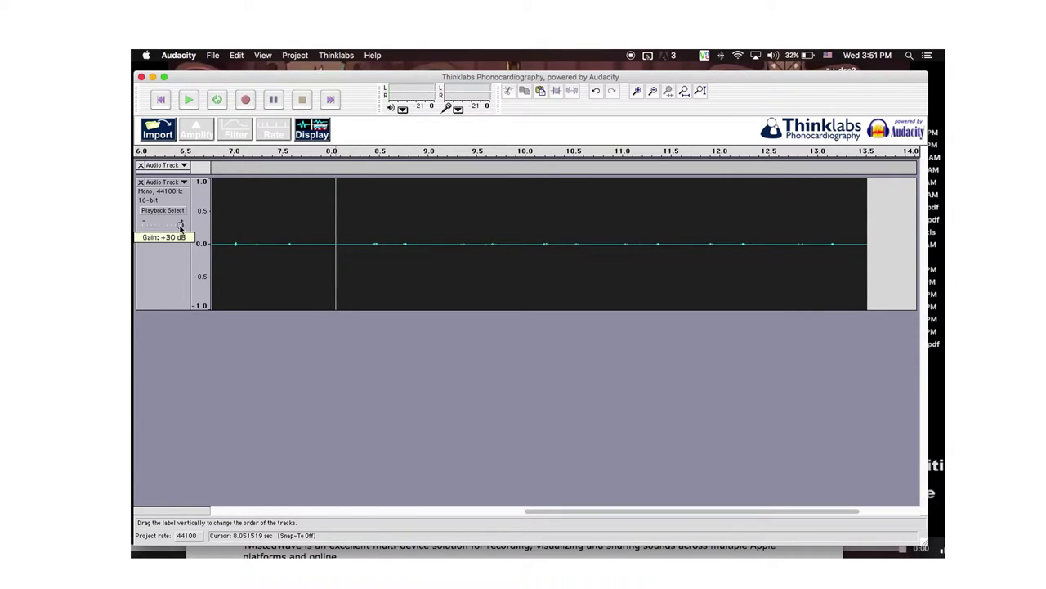
{"action": "left_click_drag", "start_coordinate": [181, 229], "coordinate": [171, 225]}
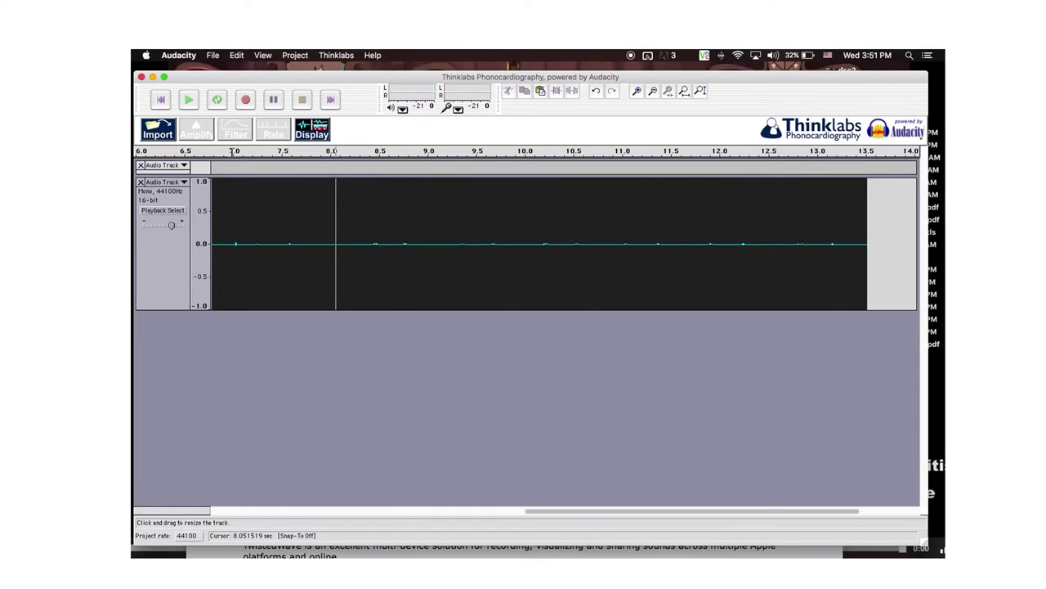
{"action": "left_click", "coordinate": [190, 101]}
Preview the combined waveform and spectrum display for all tracks, then return to the waveform alone and play the recording
{"action": "left_click", "coordinate": [319, 130]}
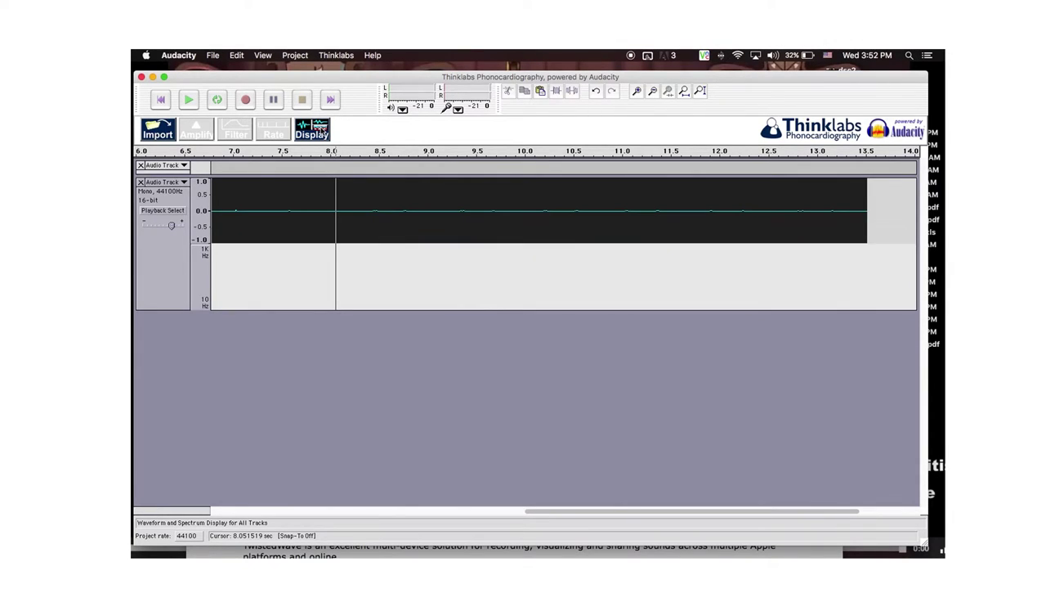
{"action": "left_click", "coordinate": [319, 129]}
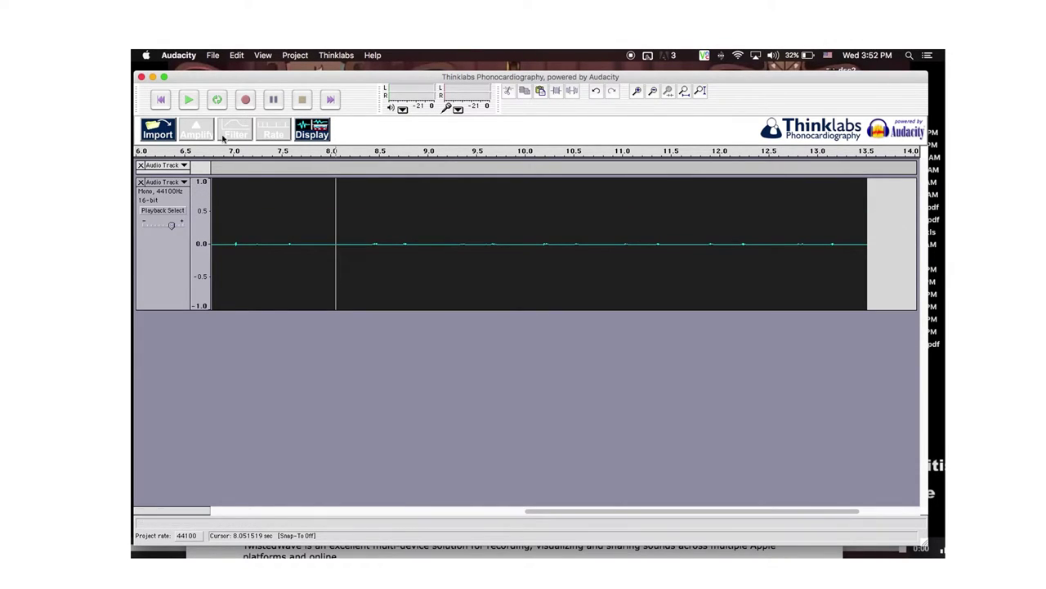
{"action": "left_click", "coordinate": [189, 100]}
{"action": "left_click", "coordinate": [183, 182]}
{"action": "left_click", "coordinate": [184, 182]}
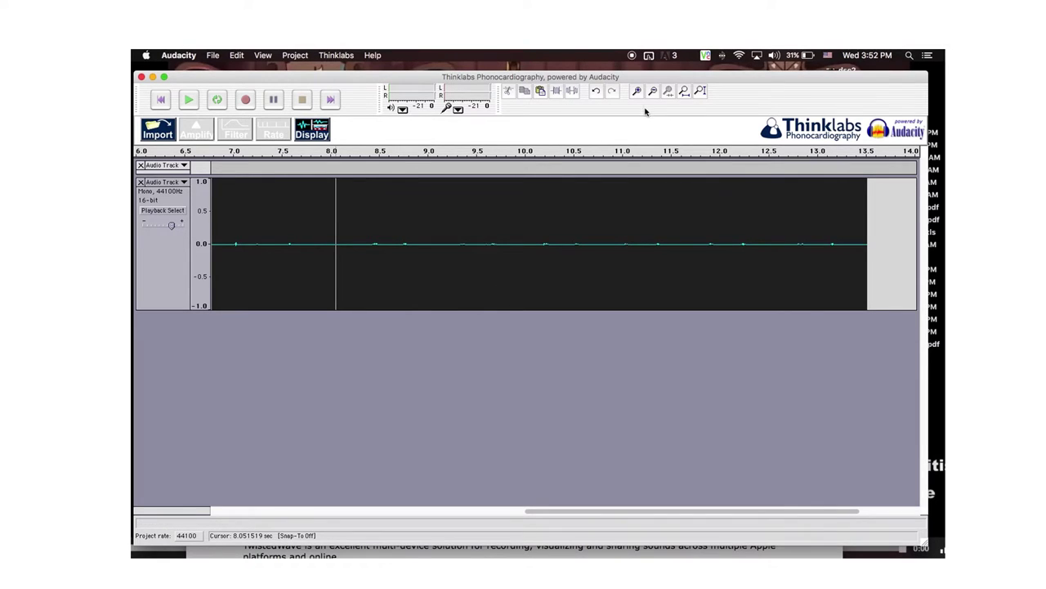
Cut the section of the audio track between about 8.07 and 9.17 seconds
{"action": "left_click", "coordinate": [685, 92]}
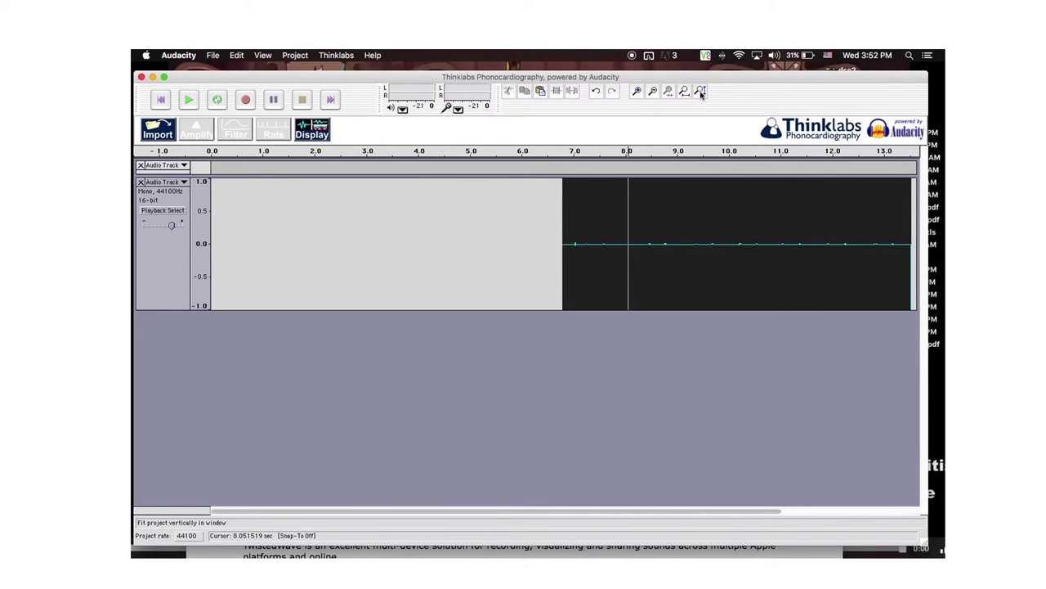
{"action": "left_click", "coordinate": [700, 92]}
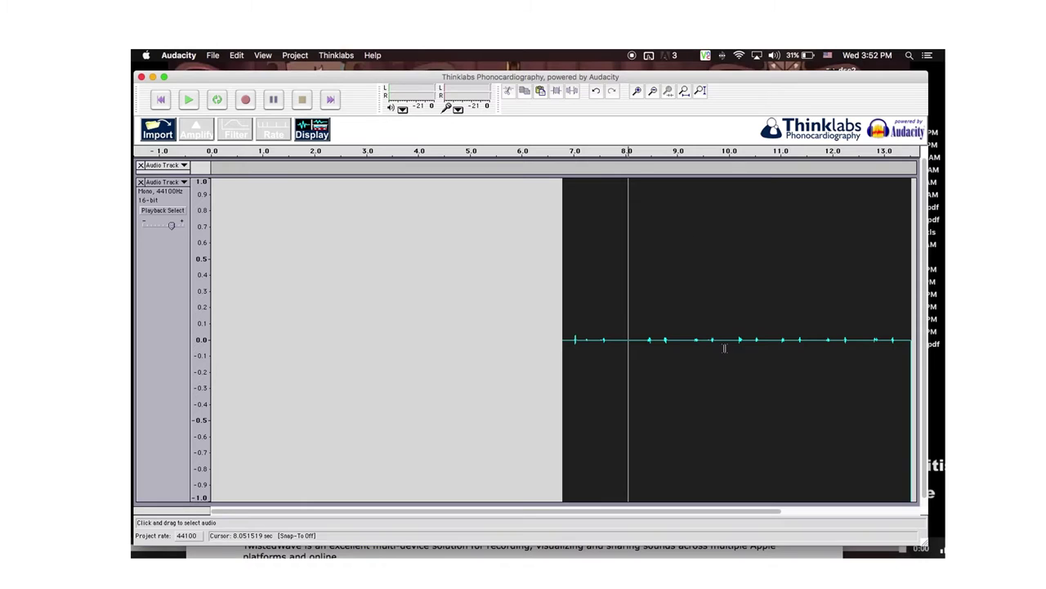
{"action": "left_click_drag", "start_coordinate": [515, 513], "coordinate": [612, 511]}
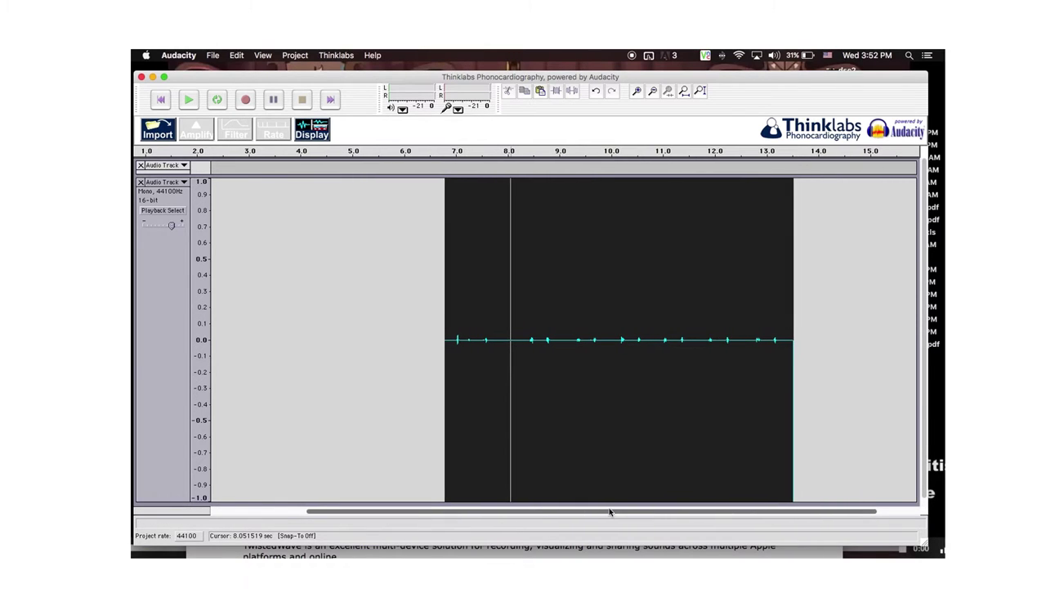
{"action": "left_click", "coordinate": [684, 92]}
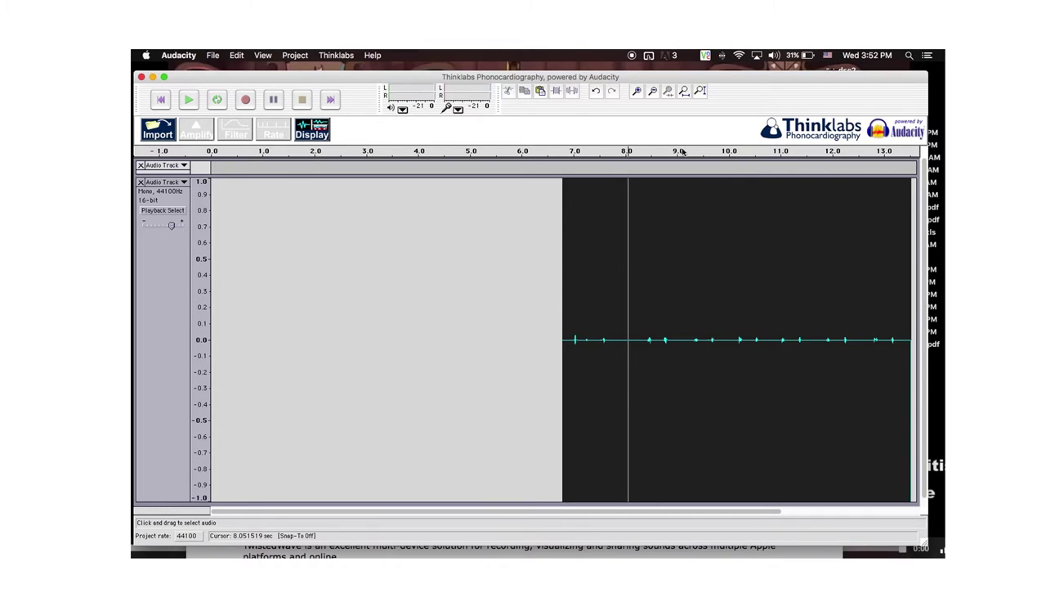
{"action": "left_click", "coordinate": [636, 91]}
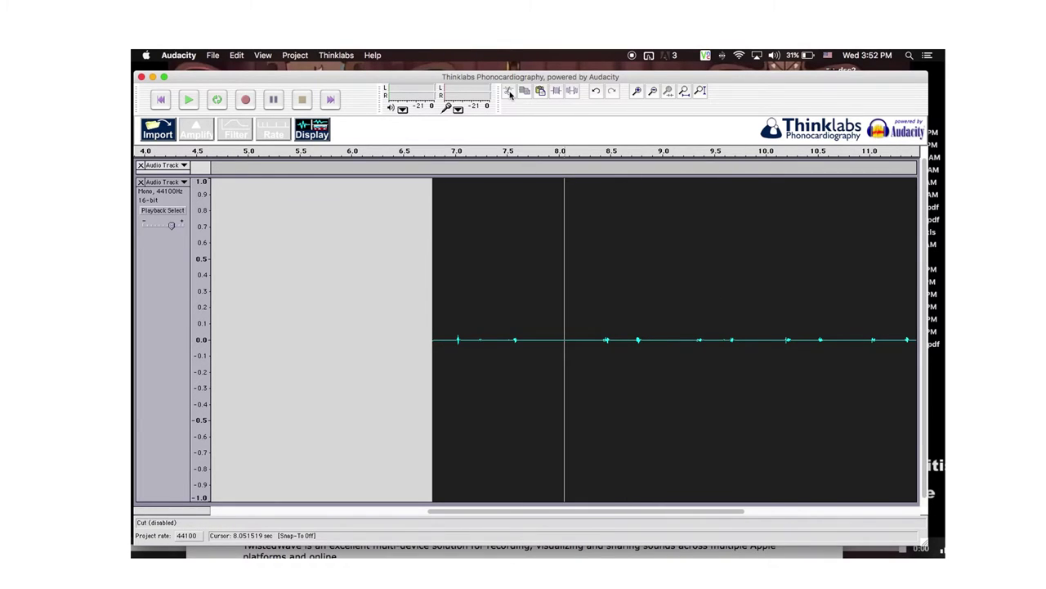
{"action": "left_click_drag", "start_coordinate": [567, 276], "coordinate": [679, 283]}
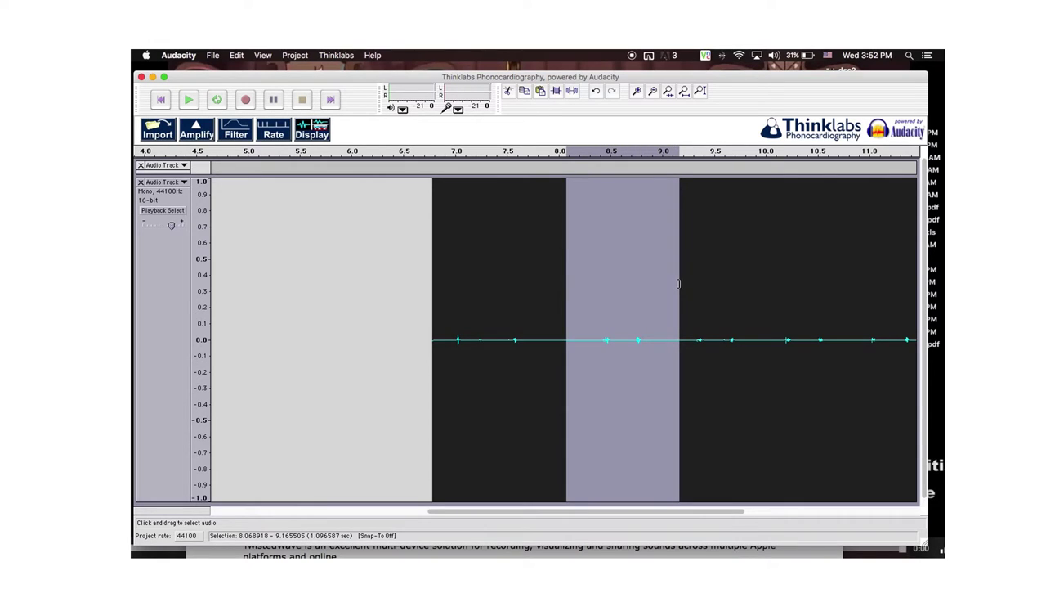
{"action": "left_click", "coordinate": [507, 91]}
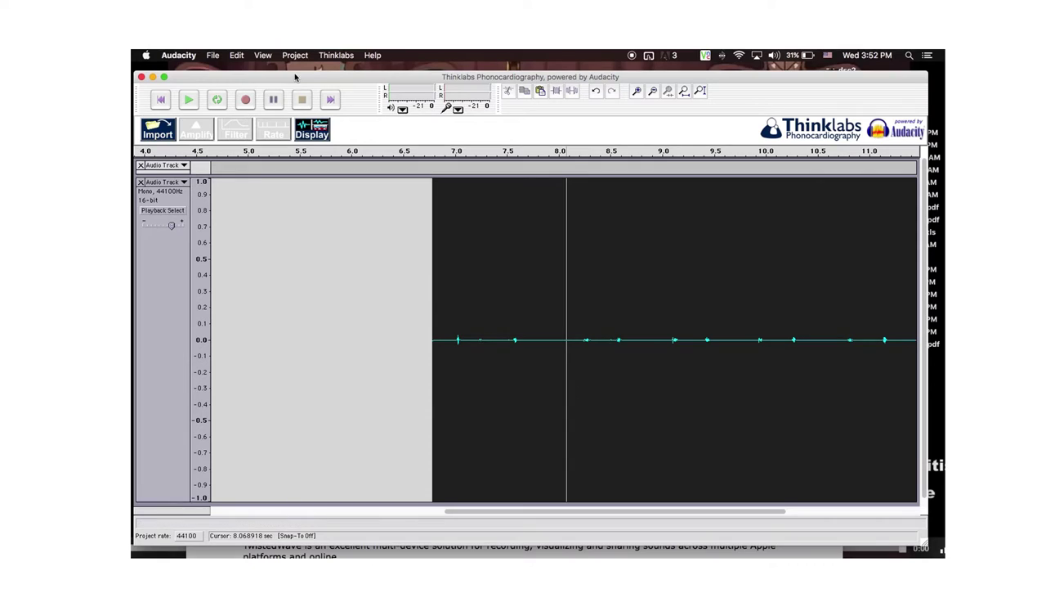
Switch to Safari and review the Thinklabs Apps & Software page, including its web address and the Windows/Mac Phonocardiography downloads
{"action": "left_click_drag", "start_coordinate": [295, 79], "coordinate": [296, 71]}
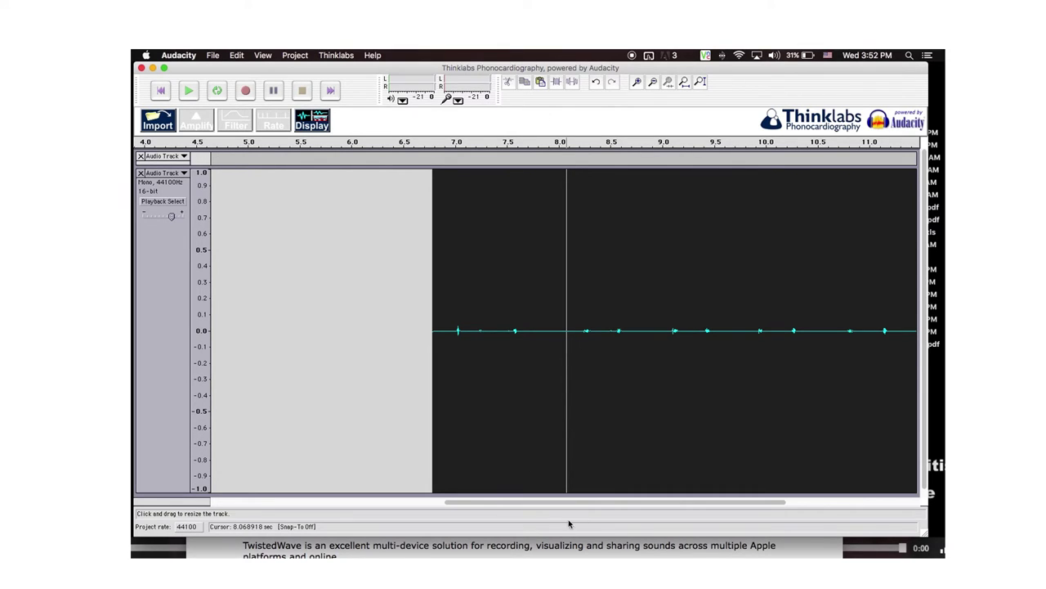
{"action": "left_click", "coordinate": [424, 553]}
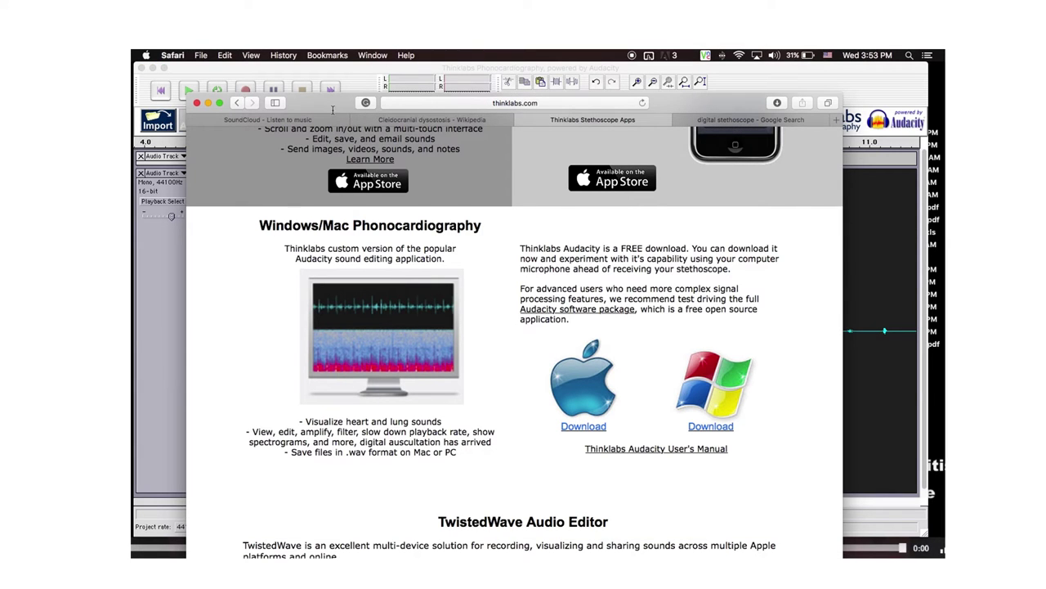
{"action": "left_click", "coordinate": [515, 103]}
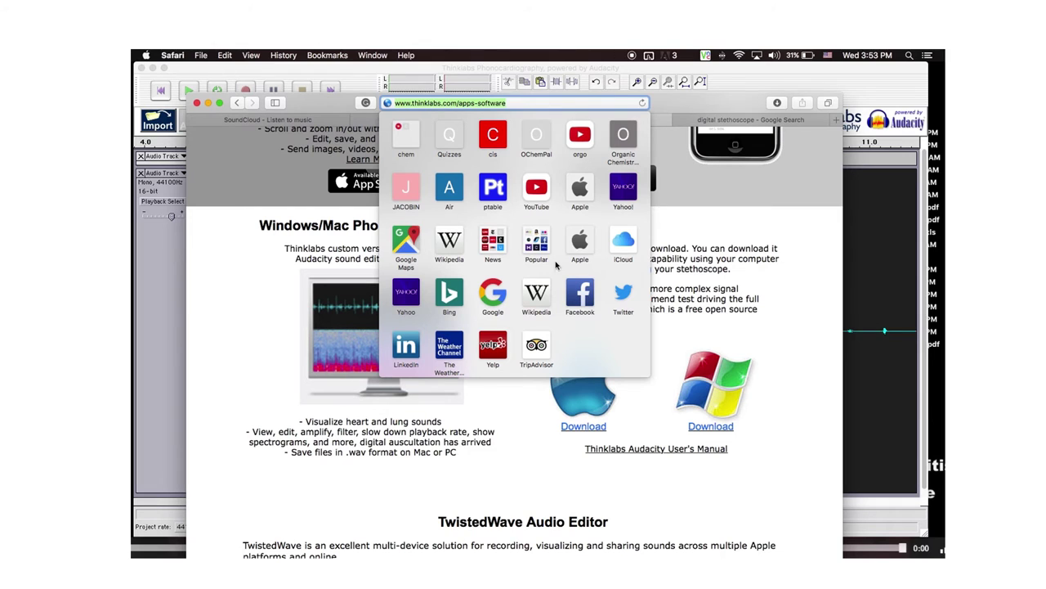
{"action": "left_click", "coordinate": [703, 247]}
{"action": "scroll", "coordinate": [703, 248], "scroll_direction": "up", "scroll_amount": 10}
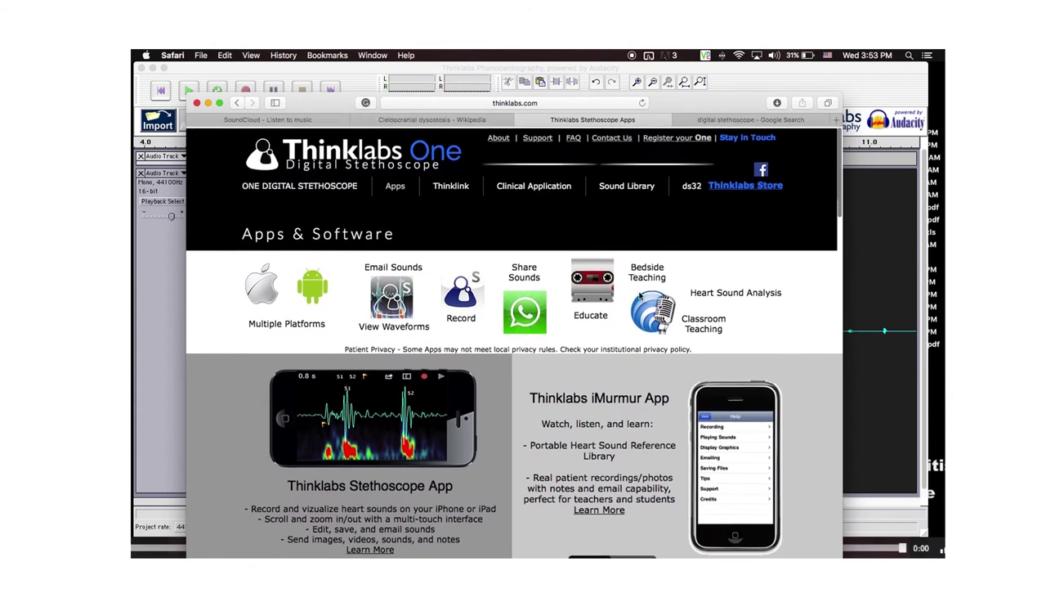
{"action": "scroll", "coordinate": [578, 523], "scroll_direction": "down", "scroll_amount": 8}
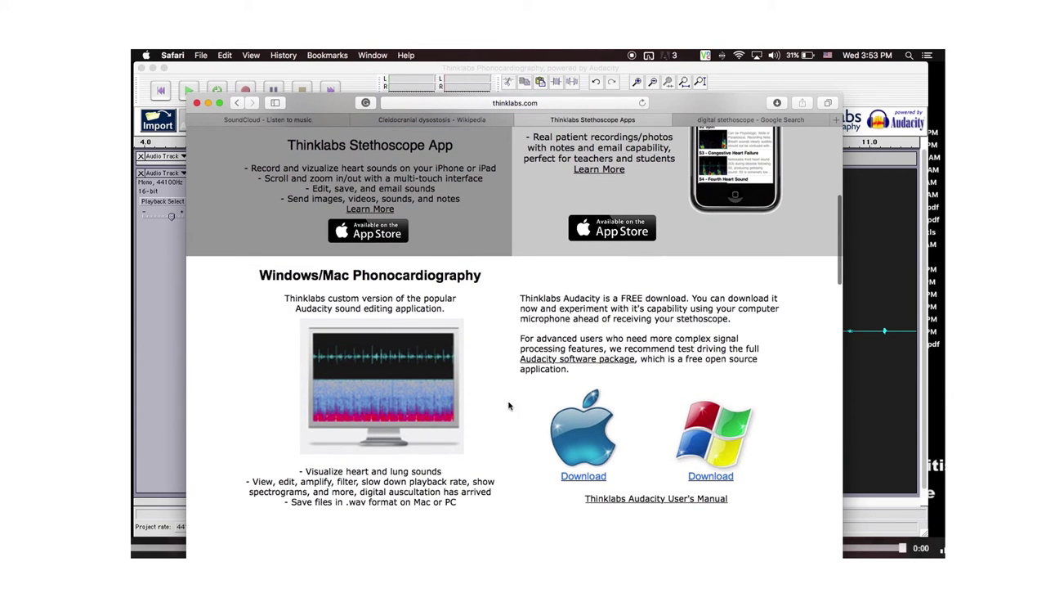
{"action": "scroll", "coordinate": [503, 323], "scroll_direction": "up", "scroll_amount": 6}
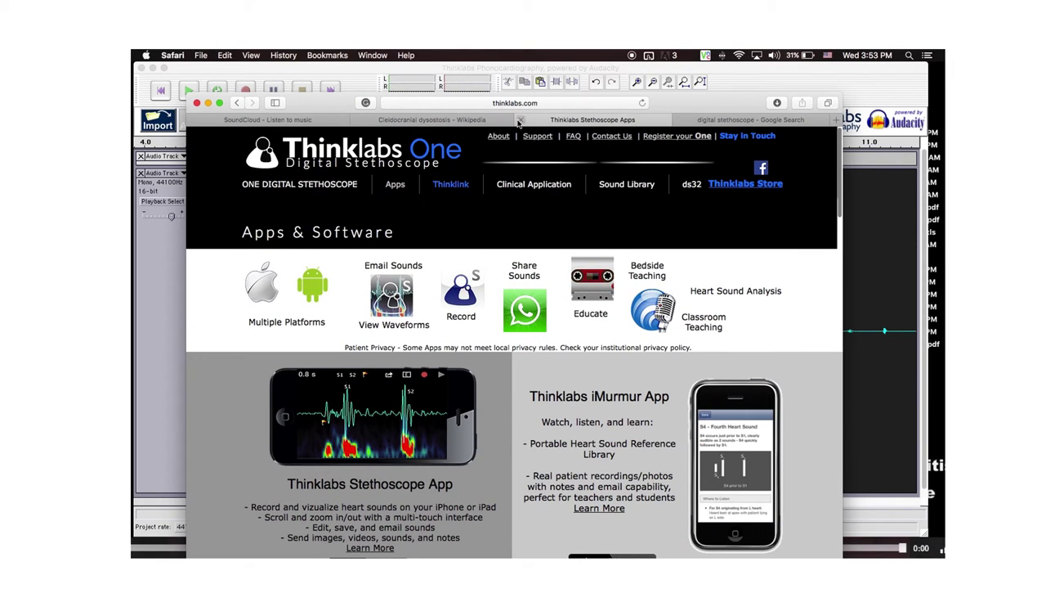
{"action": "left_click", "coordinate": [196, 105]}
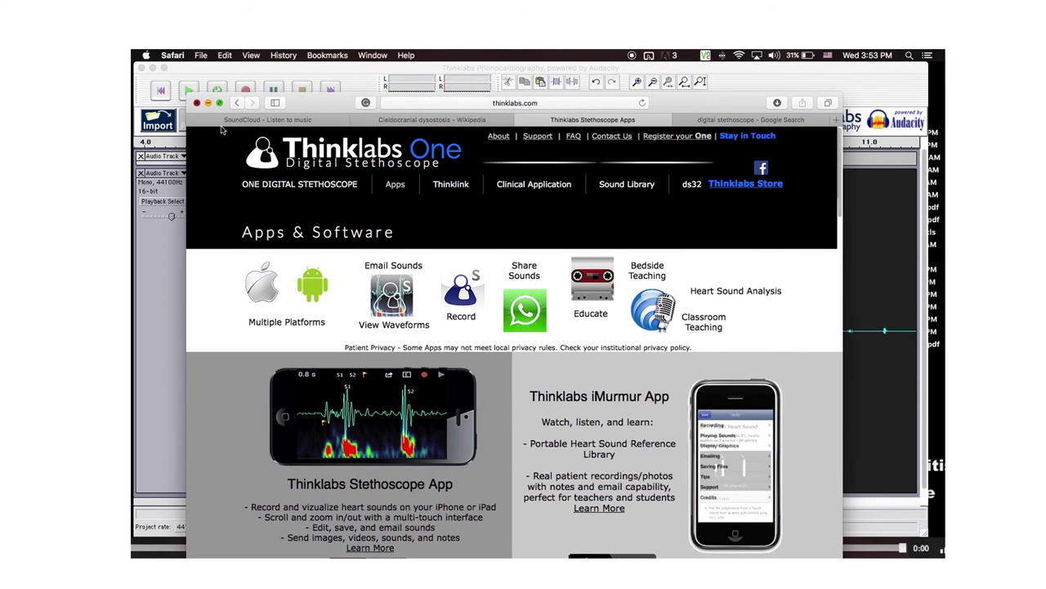